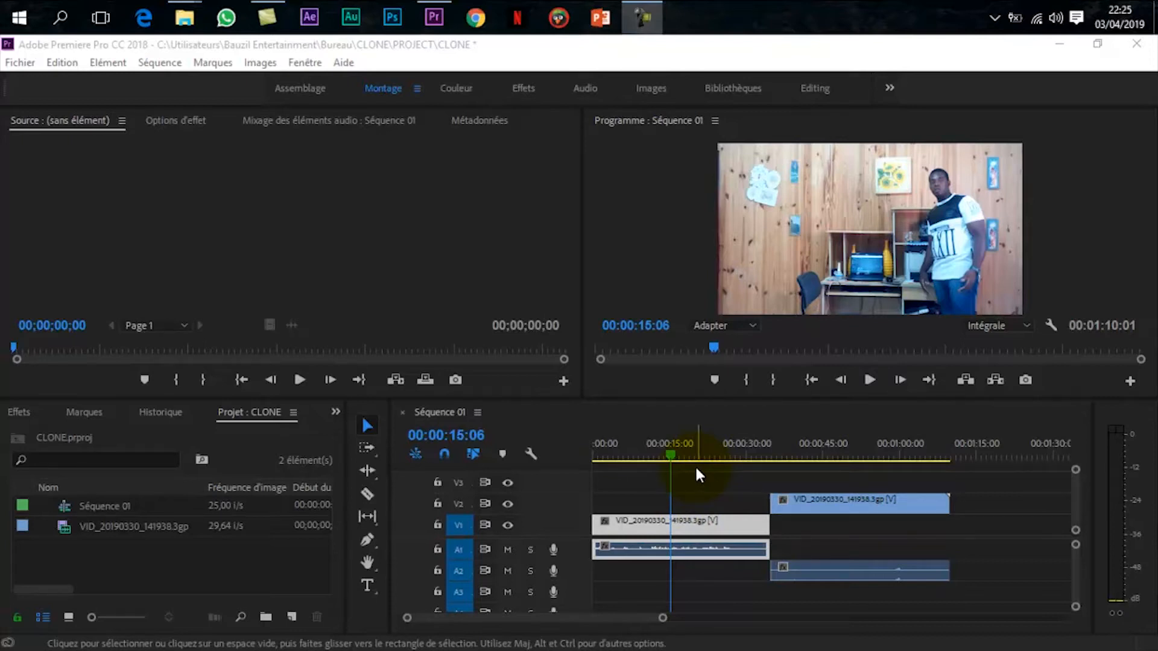
Scrub through the clip on V1 and into the clip on V2 to review both shots.
{"action": "key", "text": "ctrl+s"}
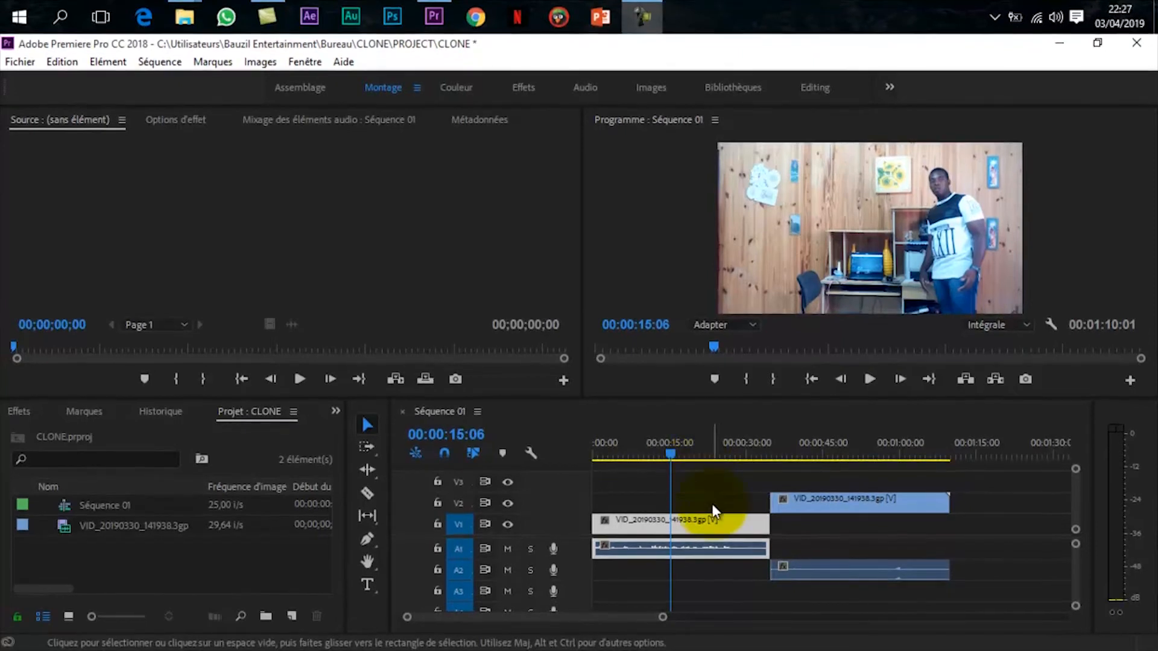
{"action": "left_click", "coordinate": [713, 534]}
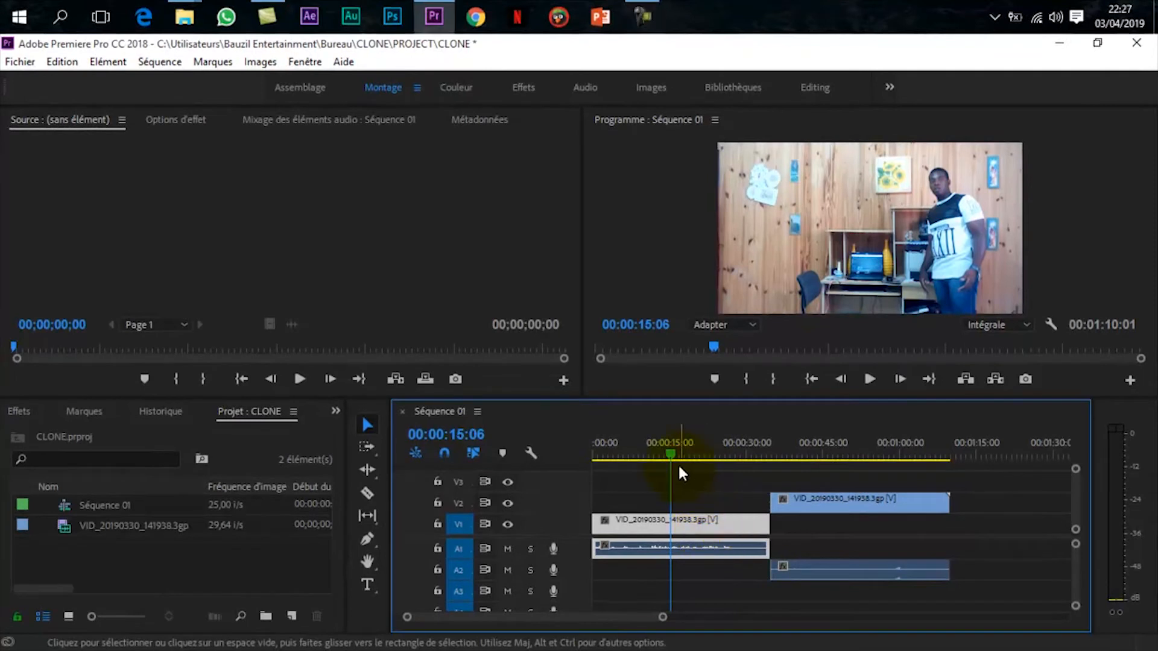
{"action": "mouse_move", "coordinate": [668, 455]}
{"action": "left_mouse_down"}
{"action": "mouse_move", "coordinate": [629, 455]}
{"action": "mouse_move", "coordinate": [658, 467]}
{"action": "left_mouse_up"}
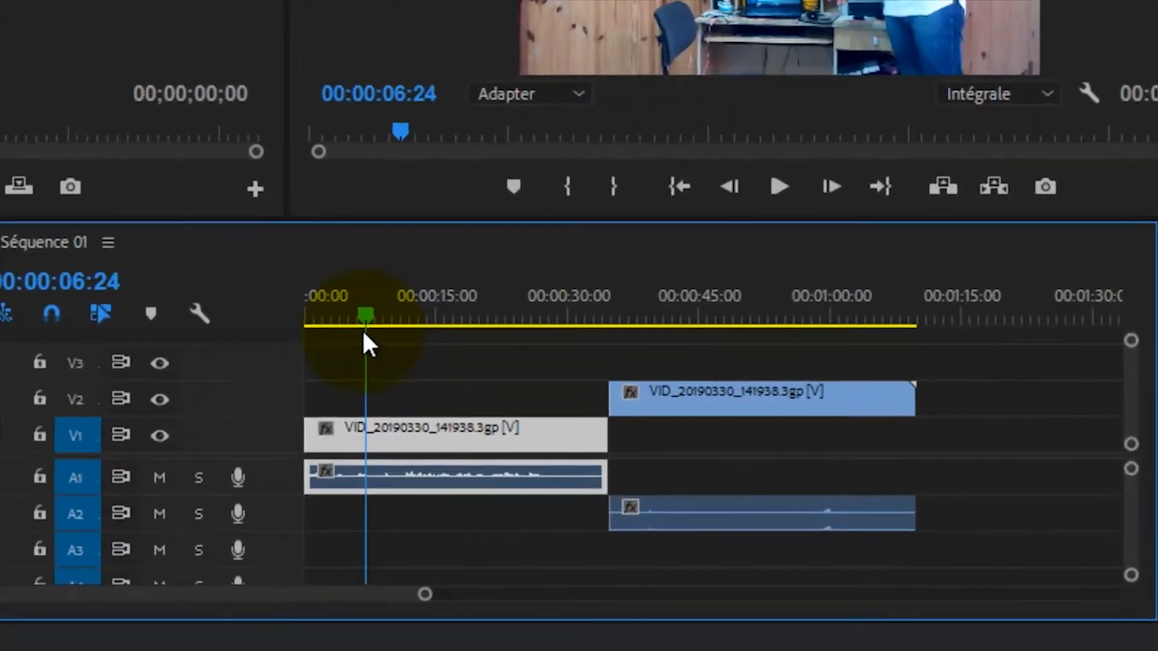
{"action": "left_click_drag", "start_coordinate": [414, 334], "coordinate": [428, 422]}
{"action": "left_click", "coordinate": [428, 432]}
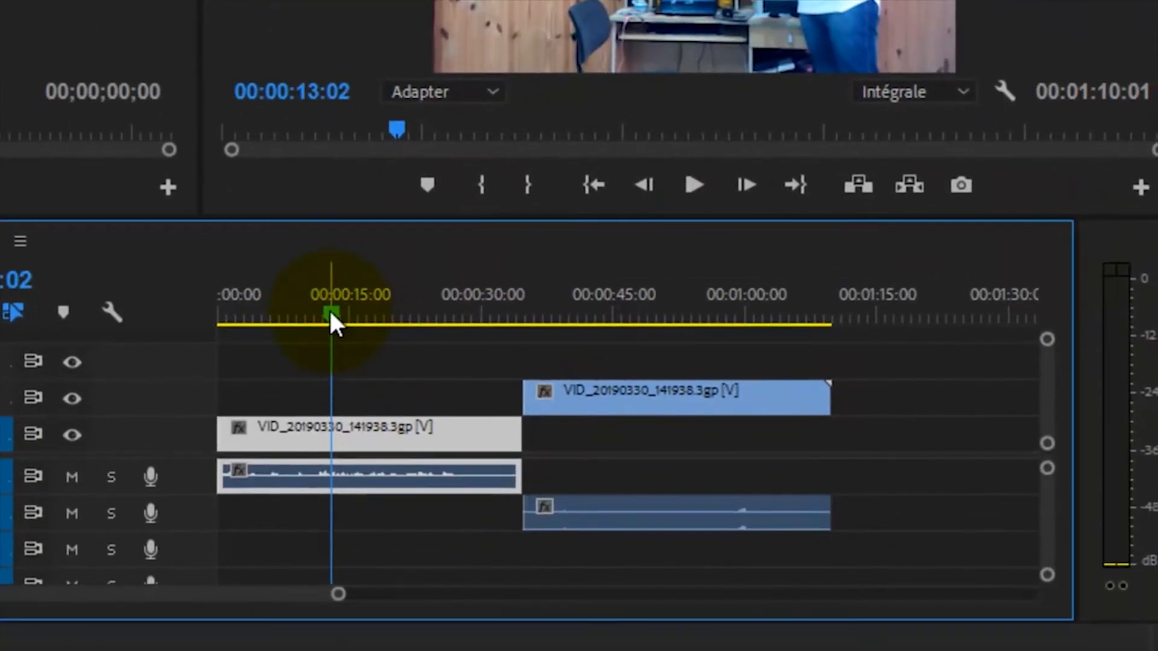
{"action": "left_click_drag", "start_coordinate": [356, 631], "coordinate": [548, 632]}
{"action": "left_click_drag", "start_coordinate": [522, 331], "coordinate": [559, 337]}
Select the clip on V2 and move the playhead to 00:00:12:06.
{"action": "left_click", "coordinate": [628, 396]}
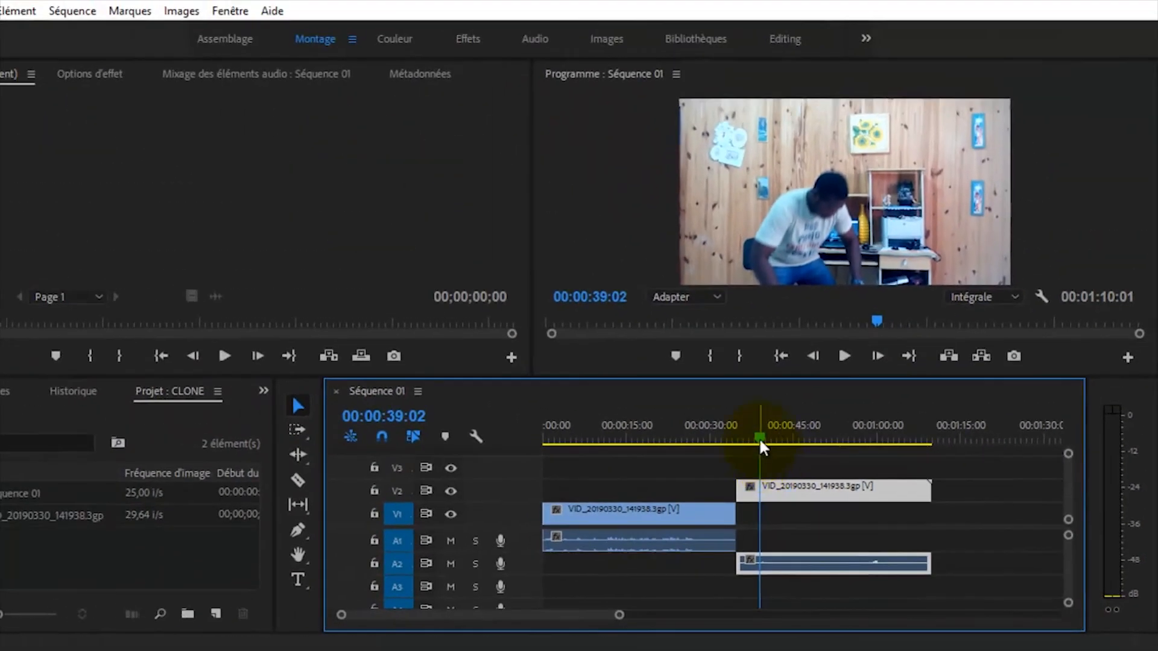
{"action": "left_click_drag", "start_coordinate": [757, 442], "coordinate": [692, 443]}
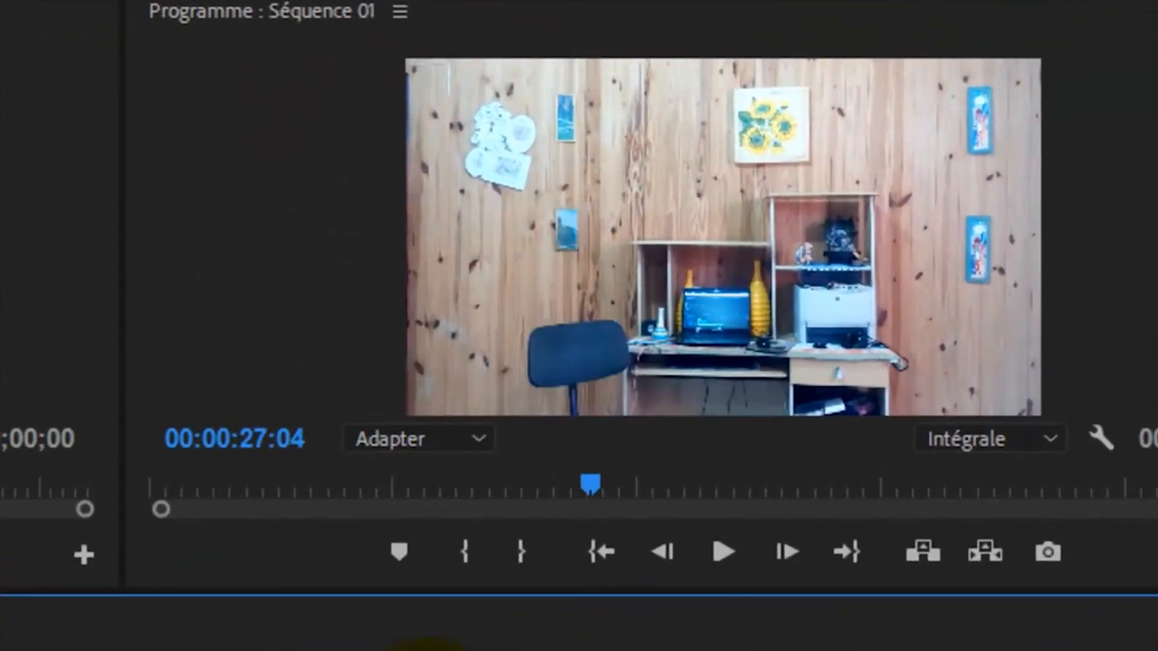
{"action": "left_click_drag", "start_coordinate": [429, 650], "coordinate": [275, 650]}
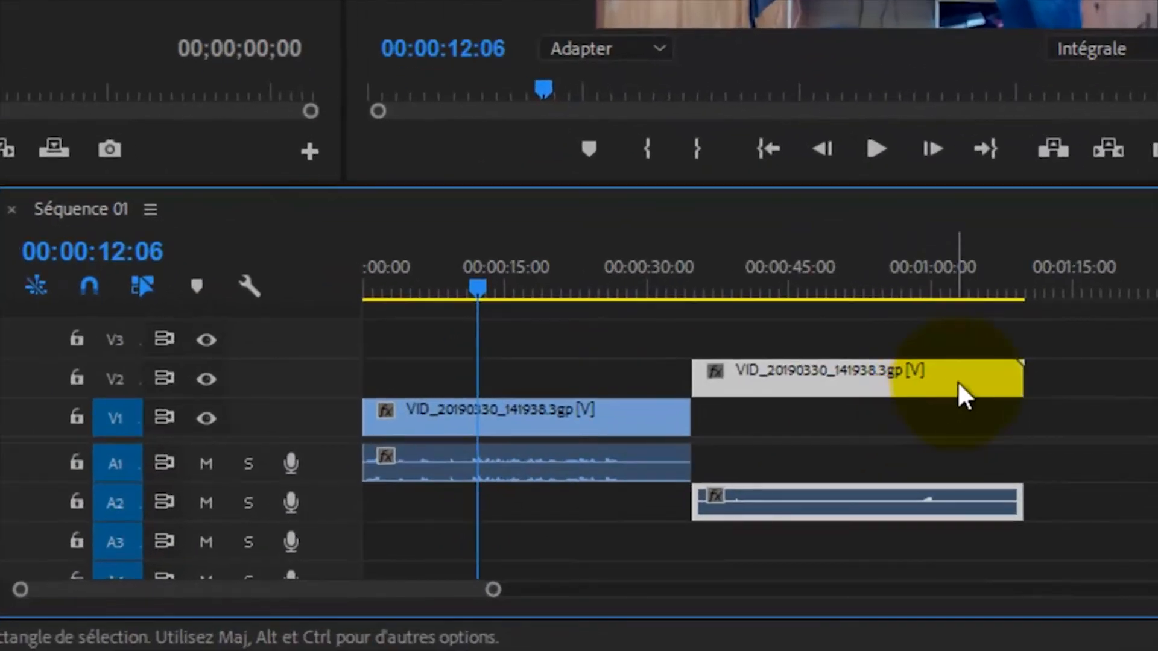
Move the V2 clip to the start of the sequence, directly above the V1 clip, and save the project.
{"action": "left_click_drag", "start_coordinate": [925, 479], "coordinate": [872, 476]}
{"action": "left_click_drag", "start_coordinate": [879, 383], "coordinate": [638, 431]}
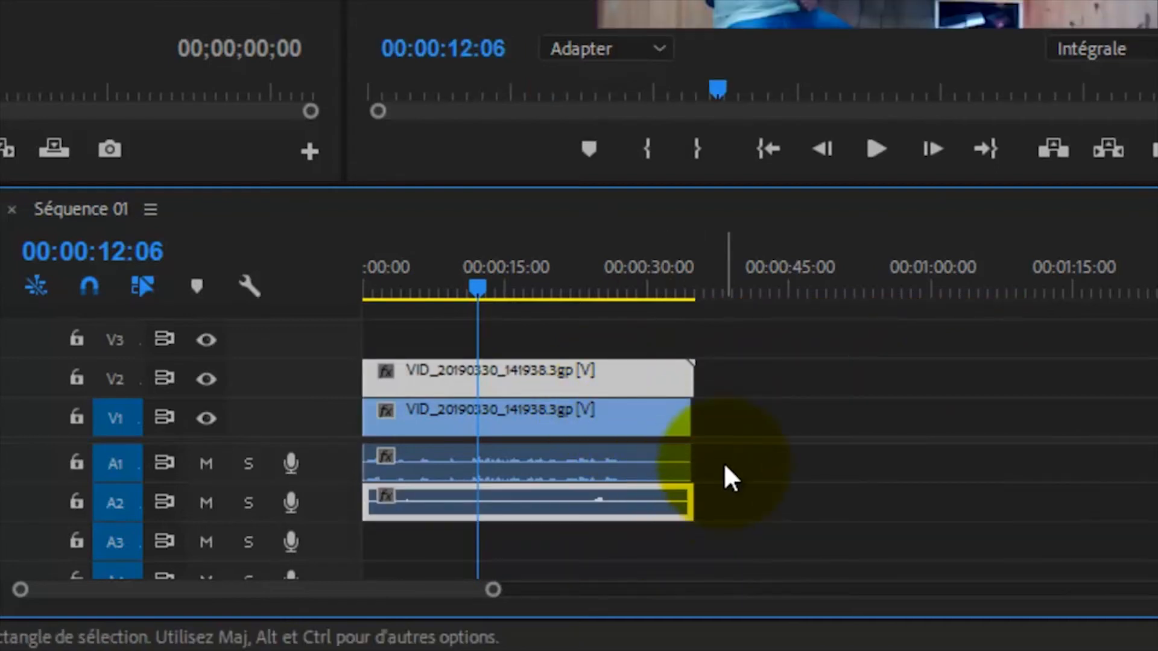
{"action": "key", "text": "ctrl+s"}
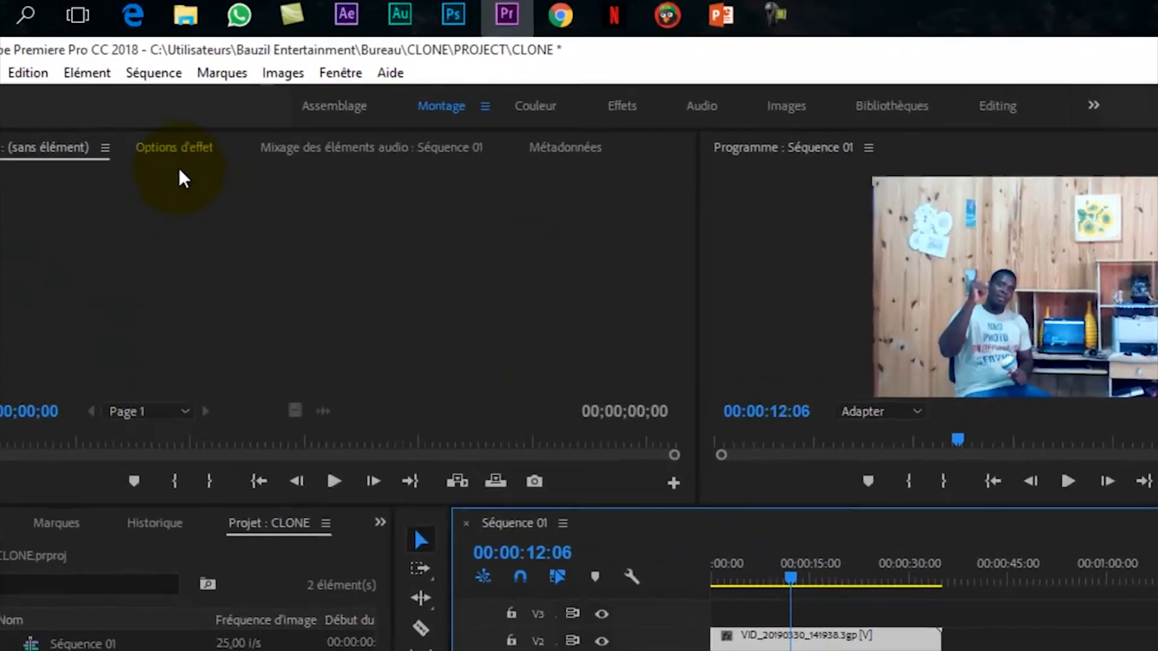
Draw a closed four-point Pen opacity mask on the V2 clip, enclosing the seated man's side of the frame up to the sunflower picture.
{"action": "left_click", "coordinate": [176, 153]}
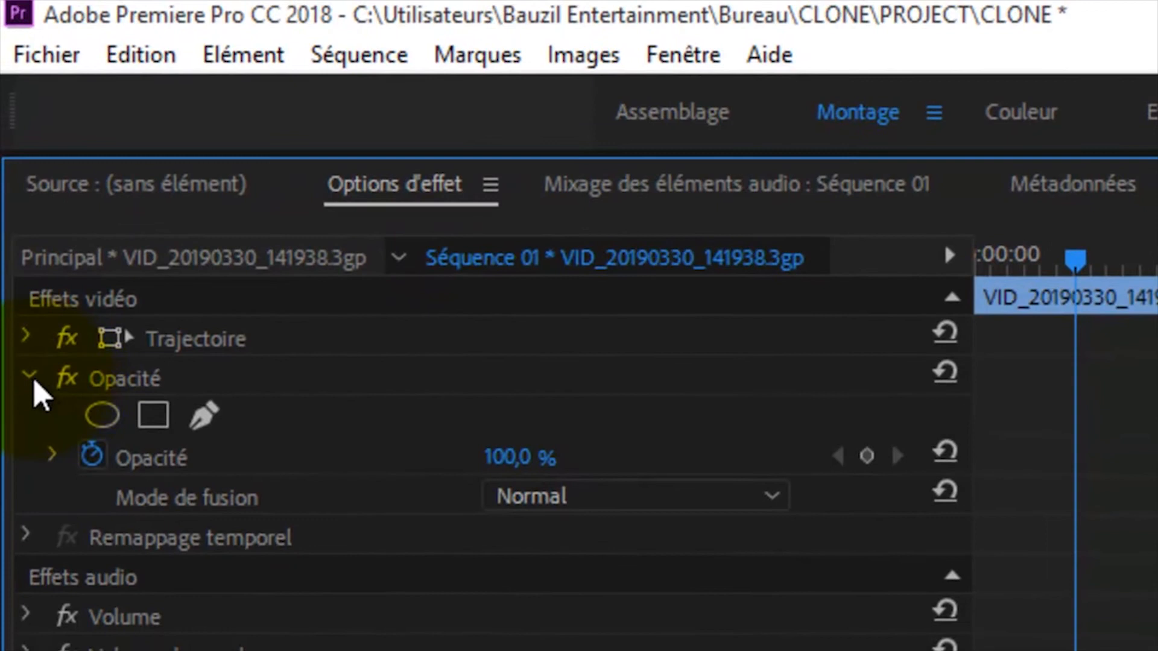
{"action": "left_click", "coordinate": [31, 380]}
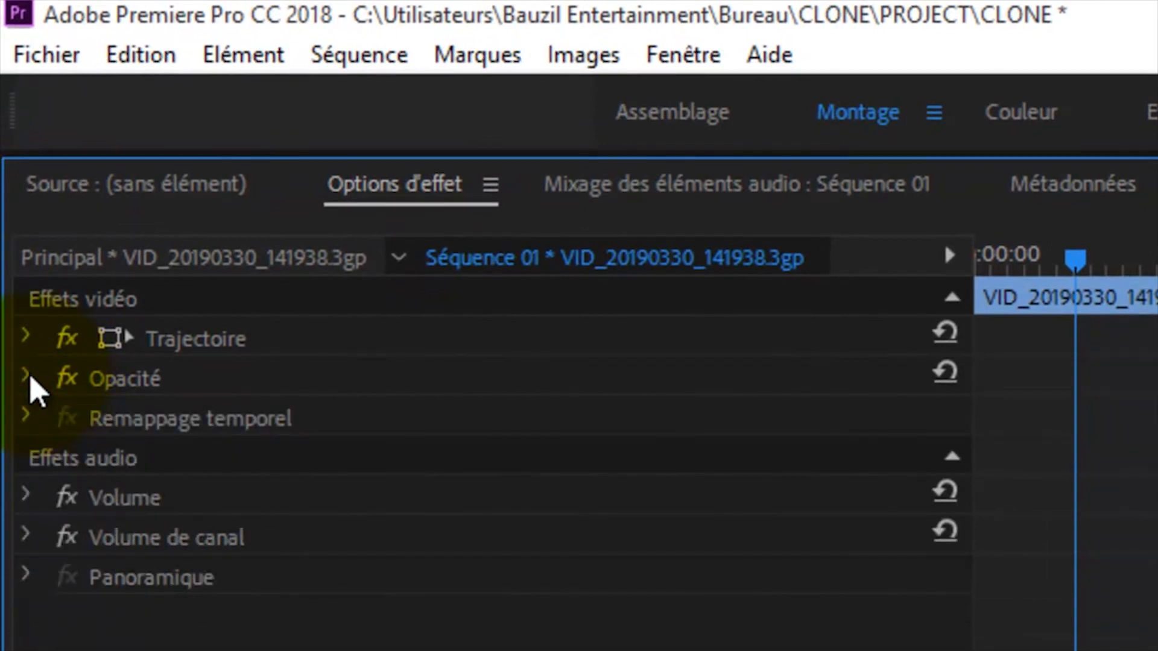
{"action": "left_click", "coordinate": [29, 378]}
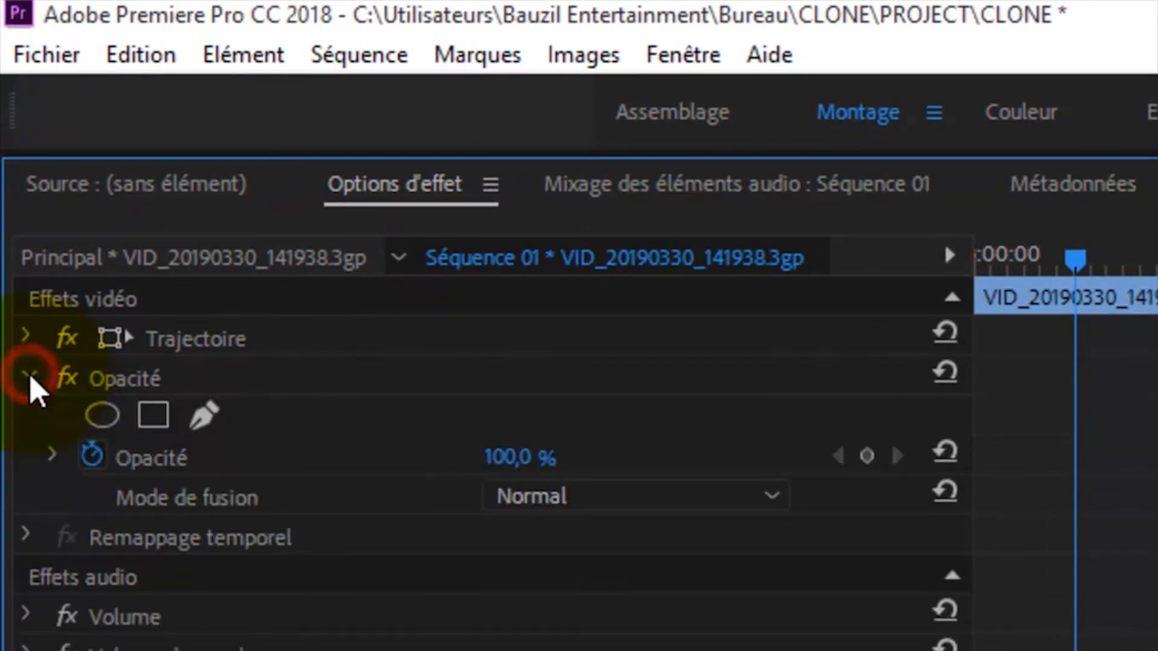
{"action": "left_click", "coordinate": [203, 429]}
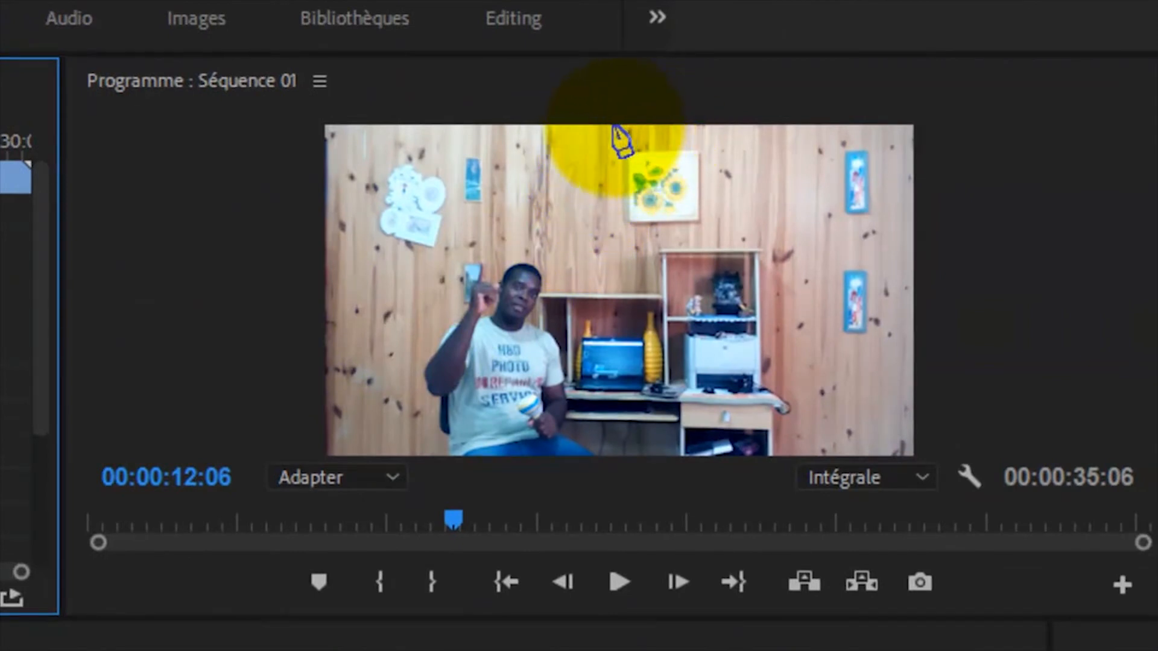
{"action": "left_click", "coordinate": [656, 122]}
{"action": "left_click", "coordinate": [659, 122]}
{"action": "left_click", "coordinate": [660, 128]}
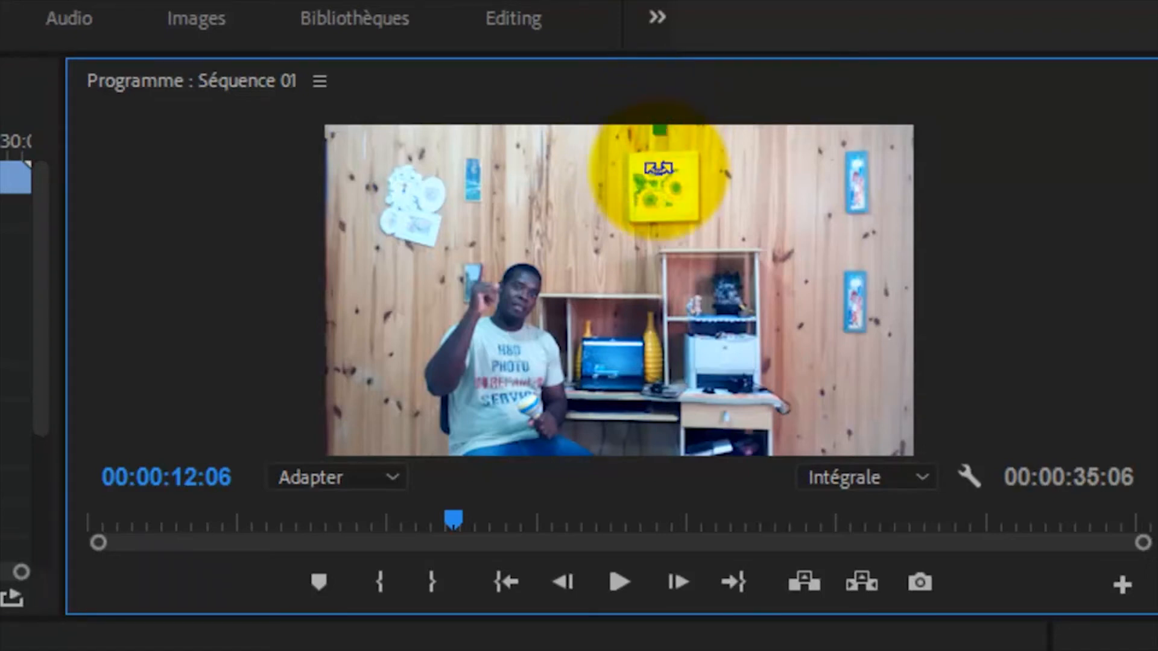
{"action": "left_click", "coordinate": [657, 453]}
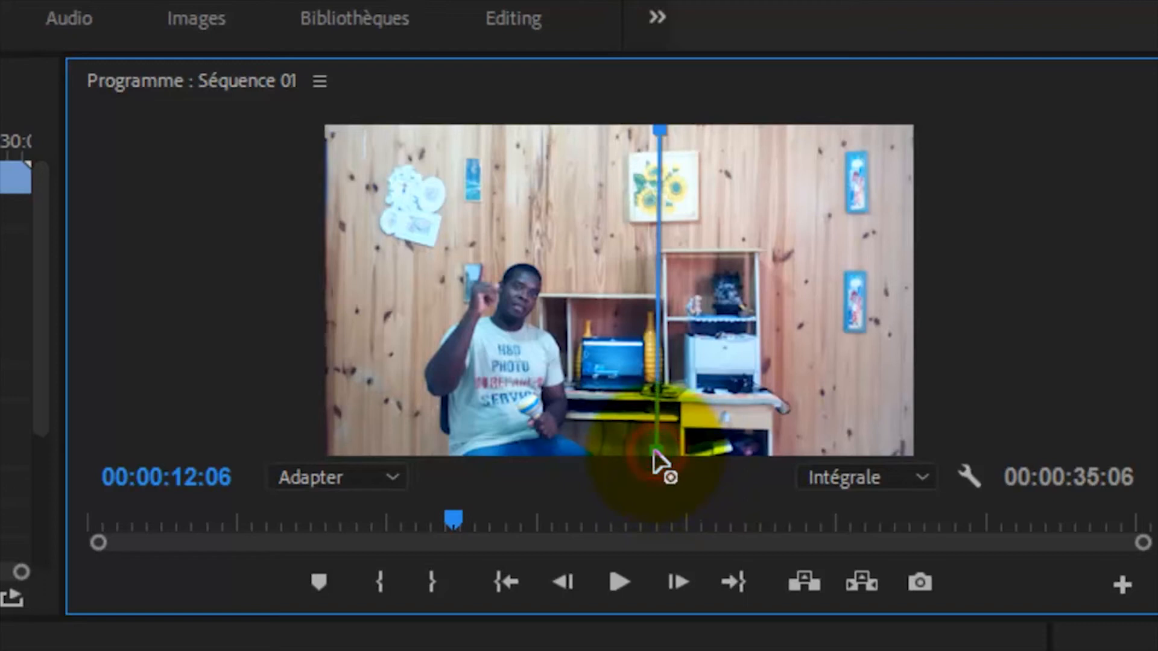
{"action": "left_click", "coordinate": [325, 452]}
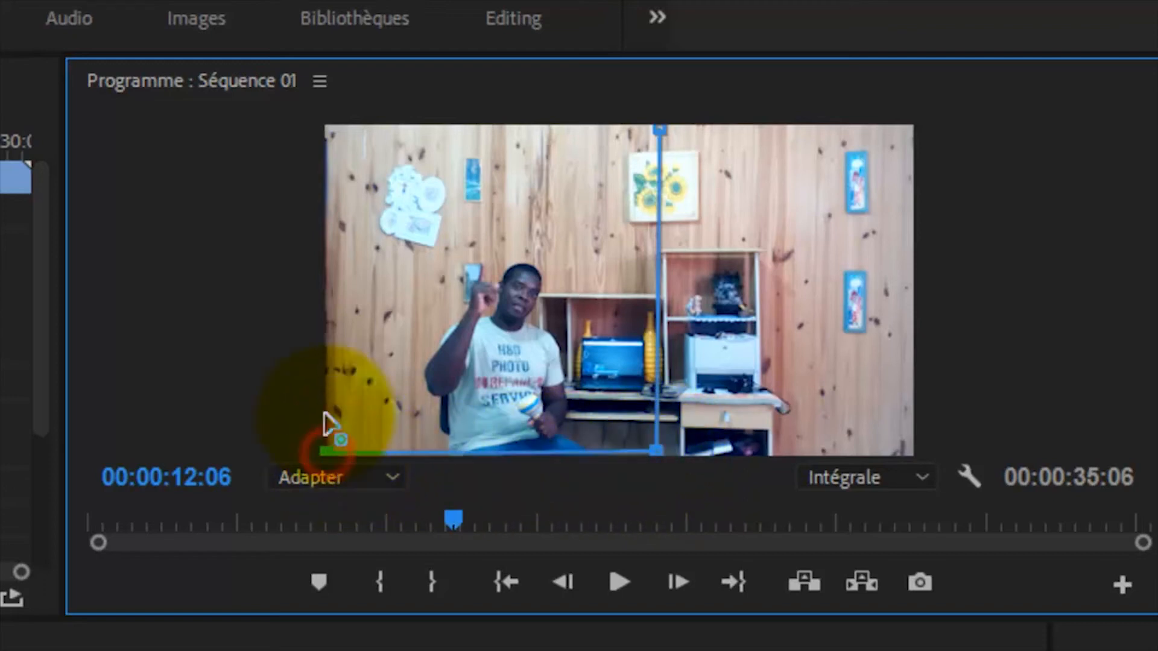
{"action": "left_click", "coordinate": [329, 131]}
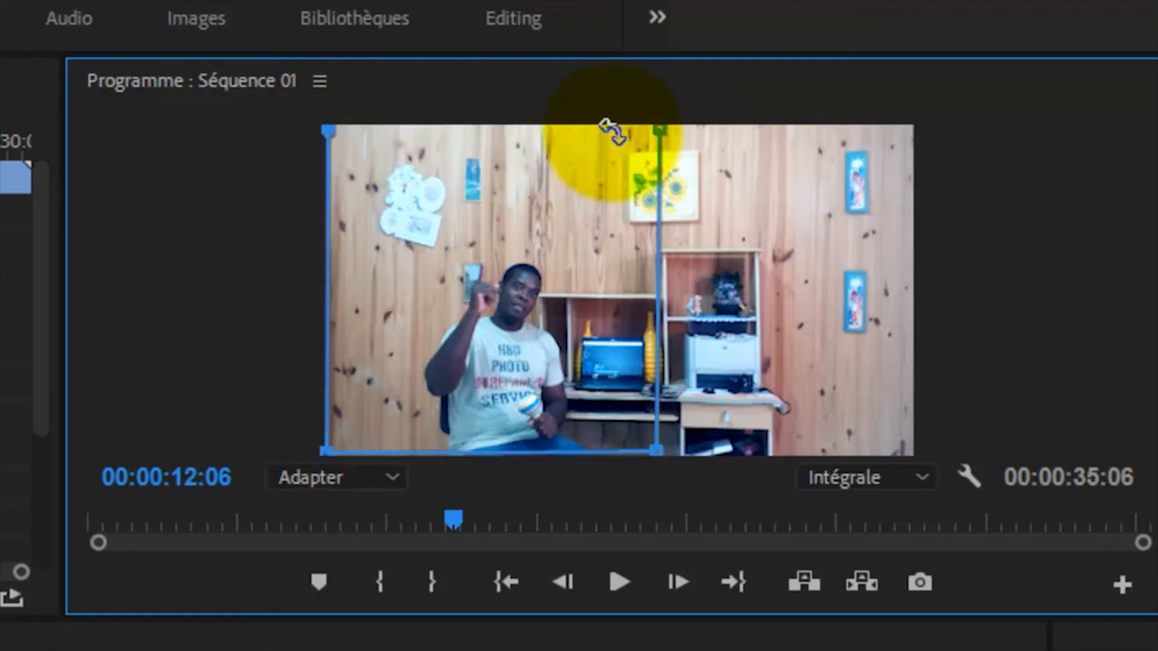
{"action": "left_click", "coordinate": [660, 130]}
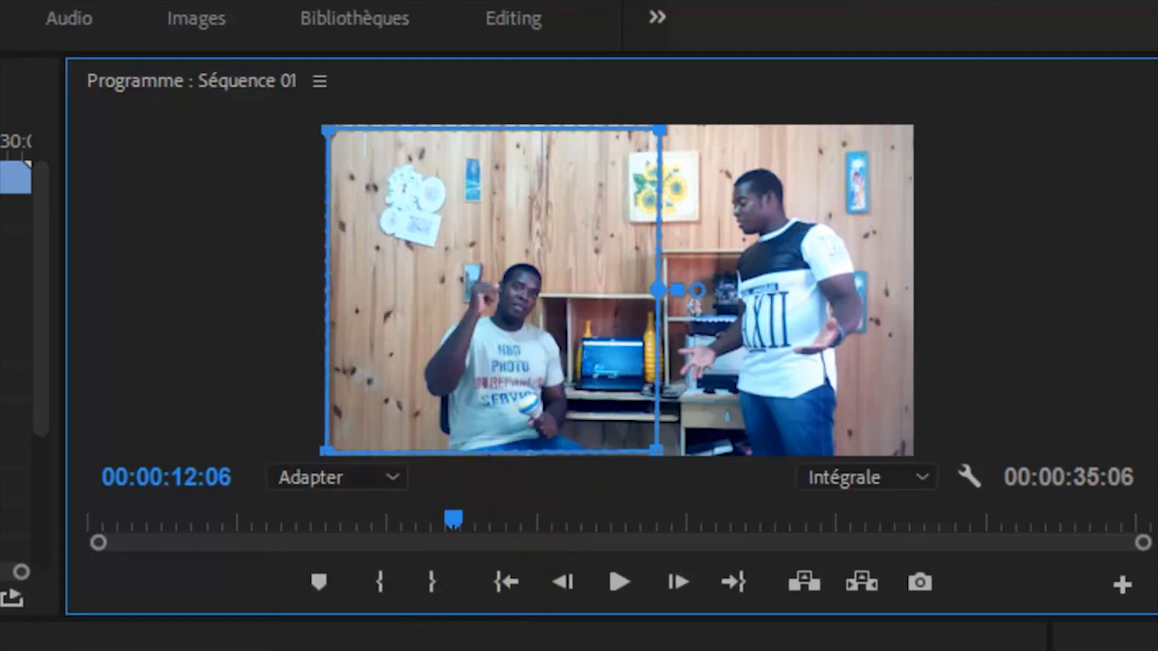
{"action": "left_click", "coordinate": [522, 639]}
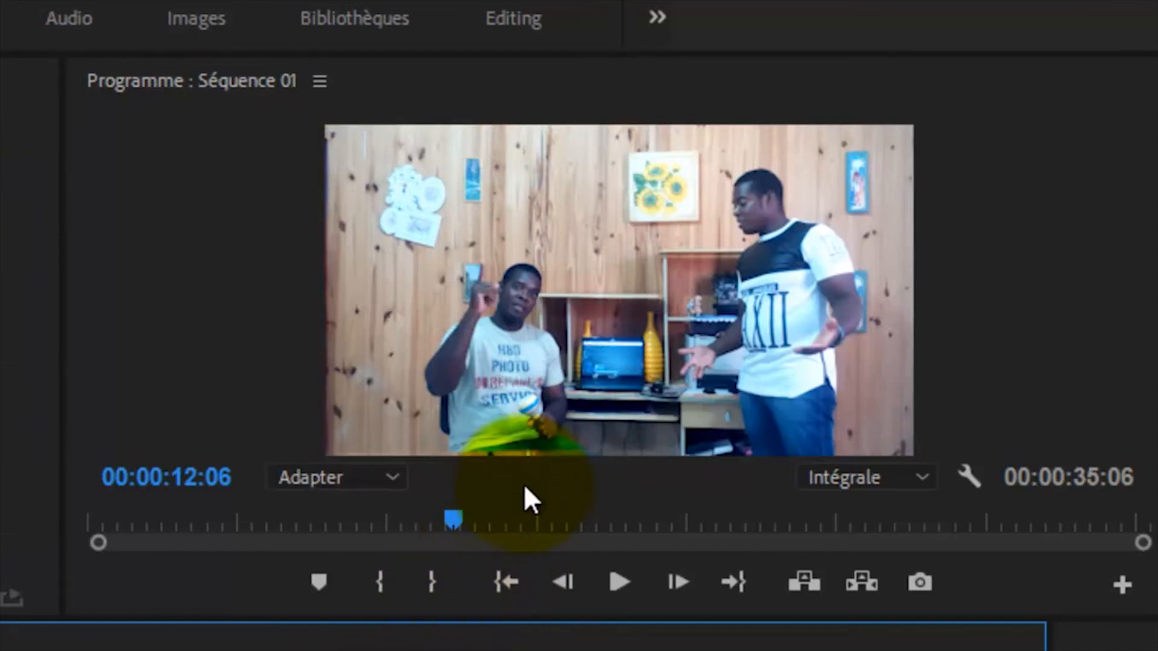
Reselect the V2 clip, set its mask feather to 59, and raise the mask expansion to 41 before fine-tuning it.
{"action": "left_click", "coordinate": [684, 78]}
{"action": "double_click", "coordinate": [713, 81]}
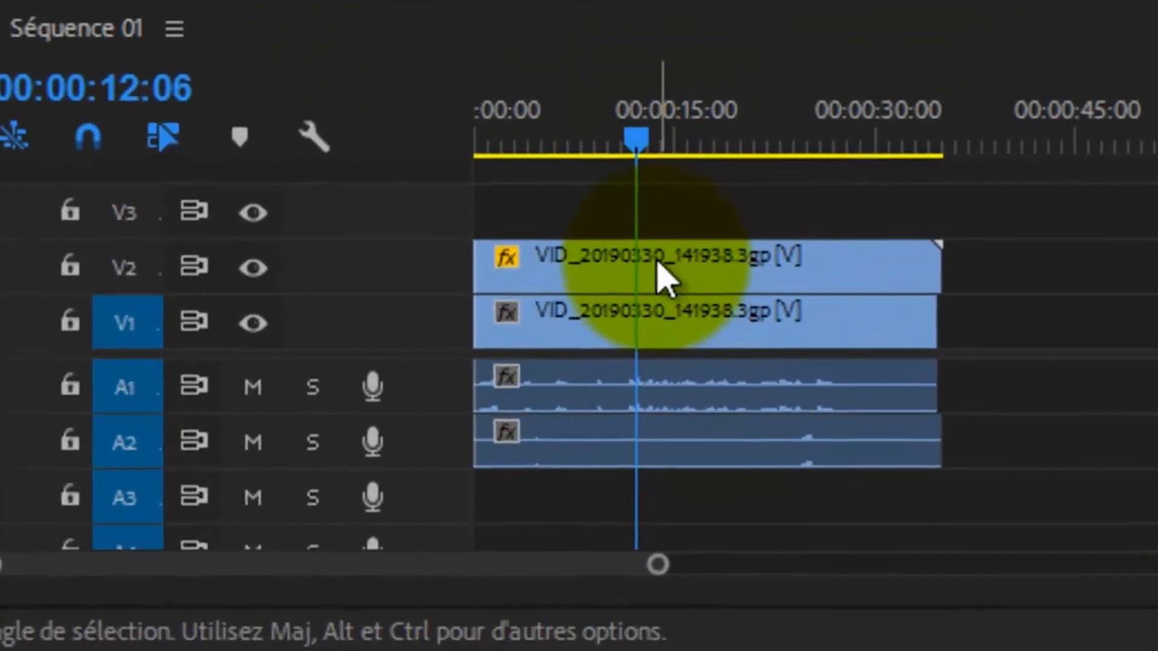
{"action": "left_click", "coordinate": [708, 494]}
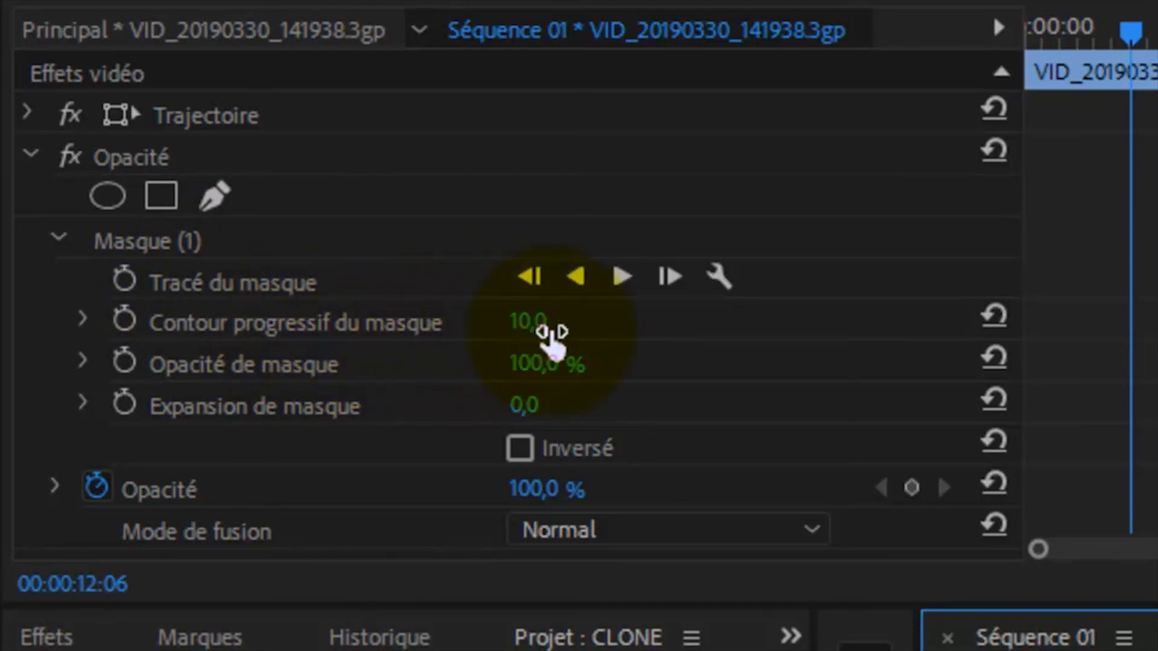
{"action": "left_click", "coordinate": [550, 335]}
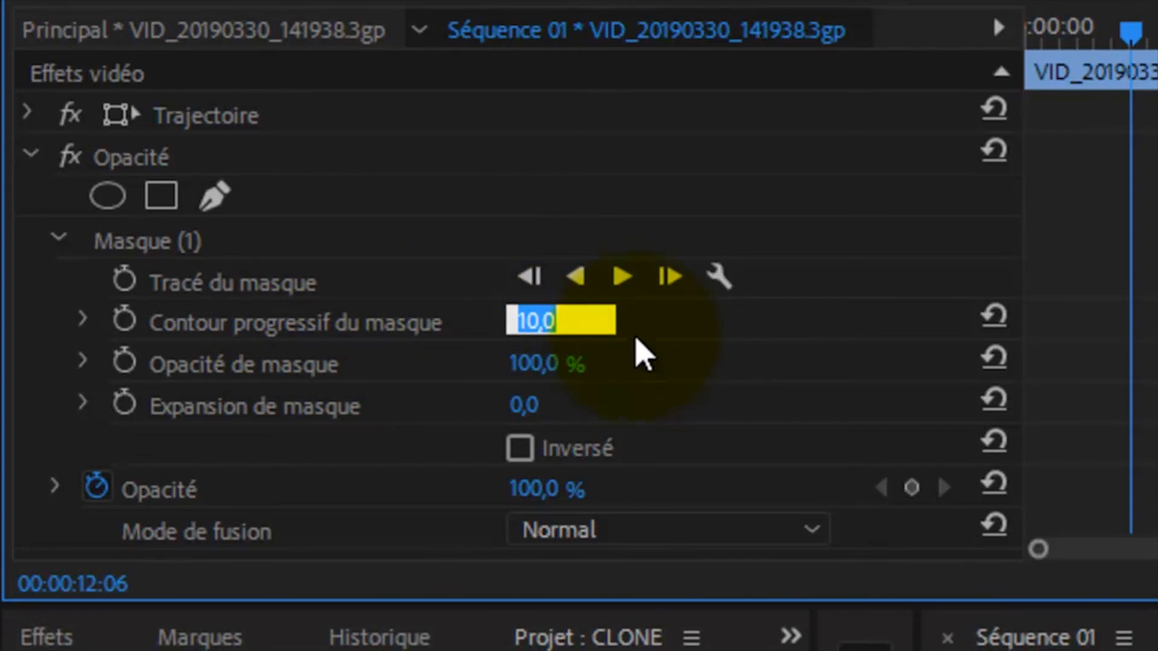
{"action": "left_click", "coordinate": [647, 324]}
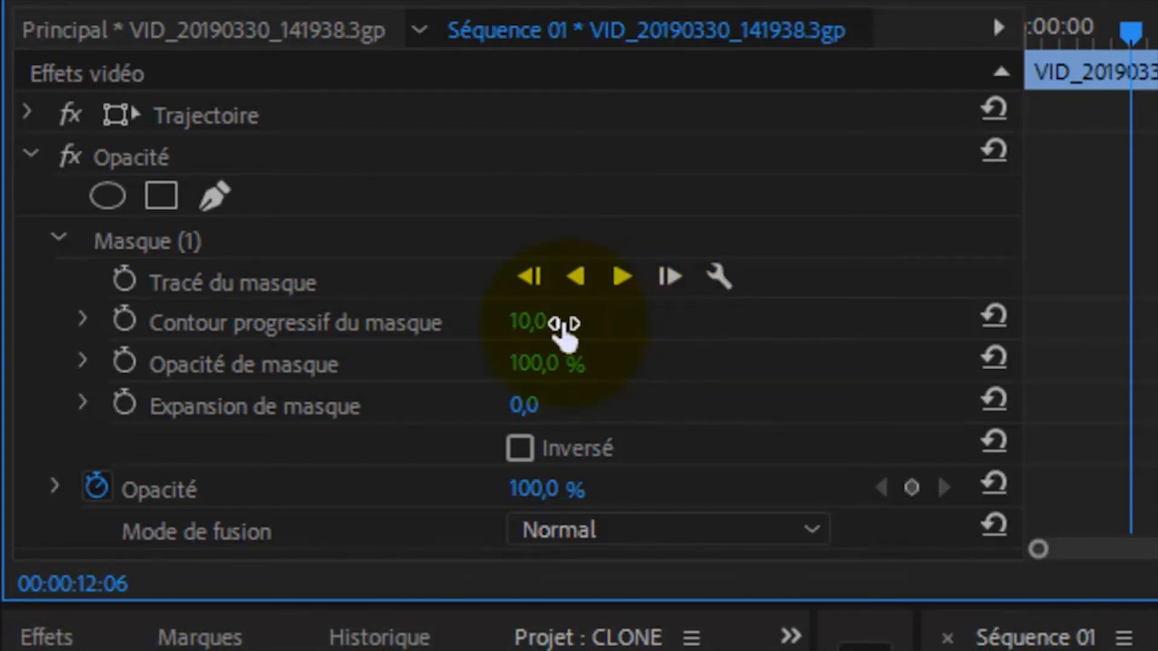
{"action": "left_click_drag", "start_coordinate": [563, 325], "coordinate": [683, 342]}
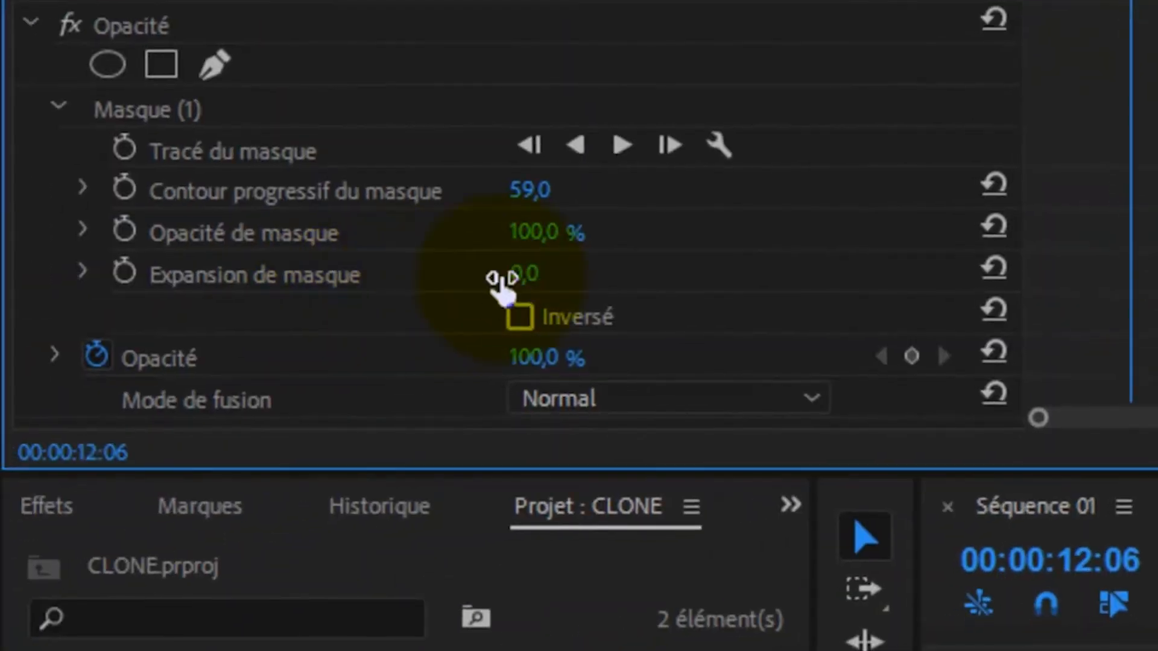
{"action": "left_click_drag", "start_coordinate": [528, 274], "coordinate": [636, 302]}
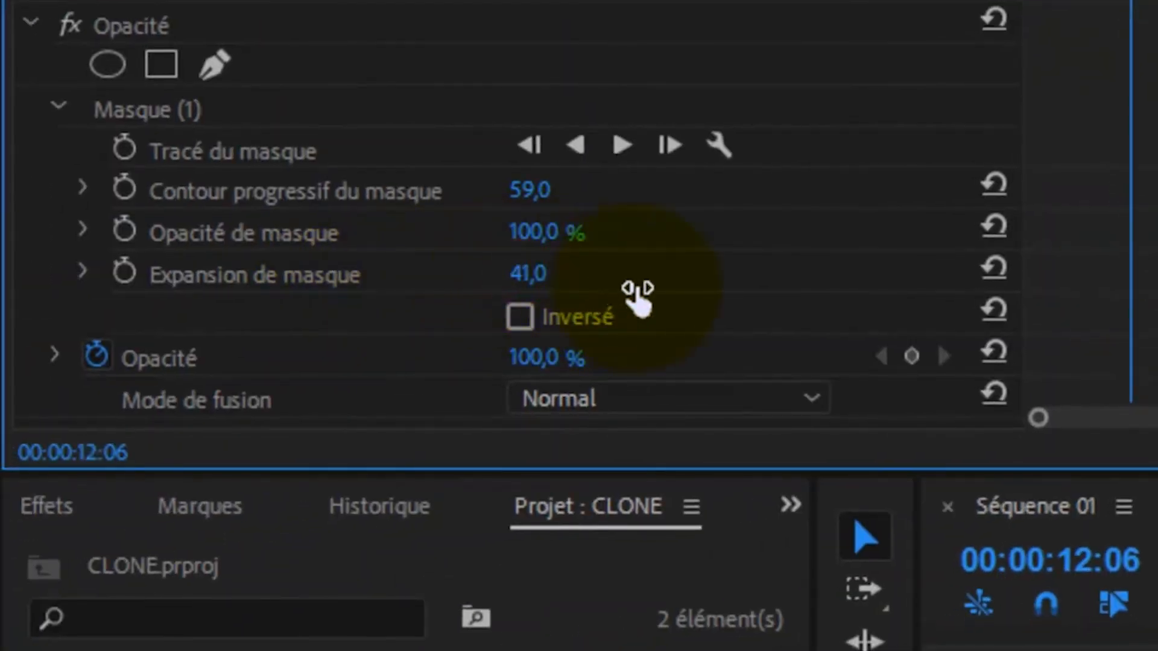
{"action": "left_click_drag", "start_coordinate": [530, 278], "coordinate": [614, 344]}
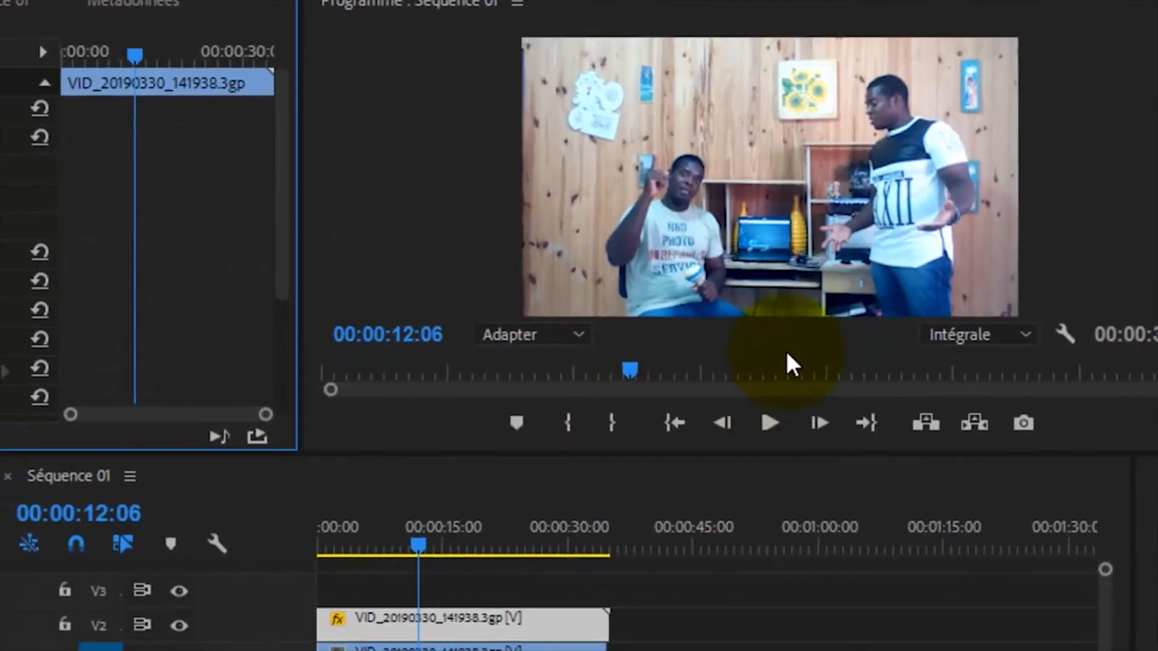
Save the project and maximize the Program monitor to inspect the combined image.
{"action": "left_click", "coordinate": [799, 7]}
{"action": "key", "text": "ctrl+s"}
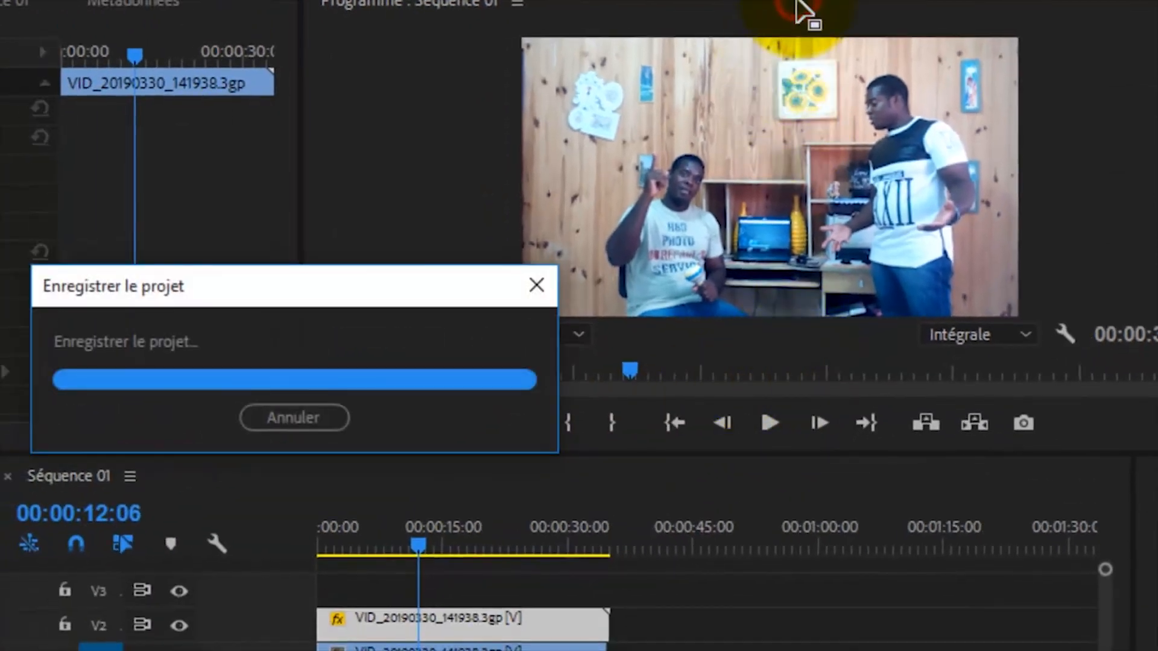
{"action": "double_click", "coordinate": [796, 2]}
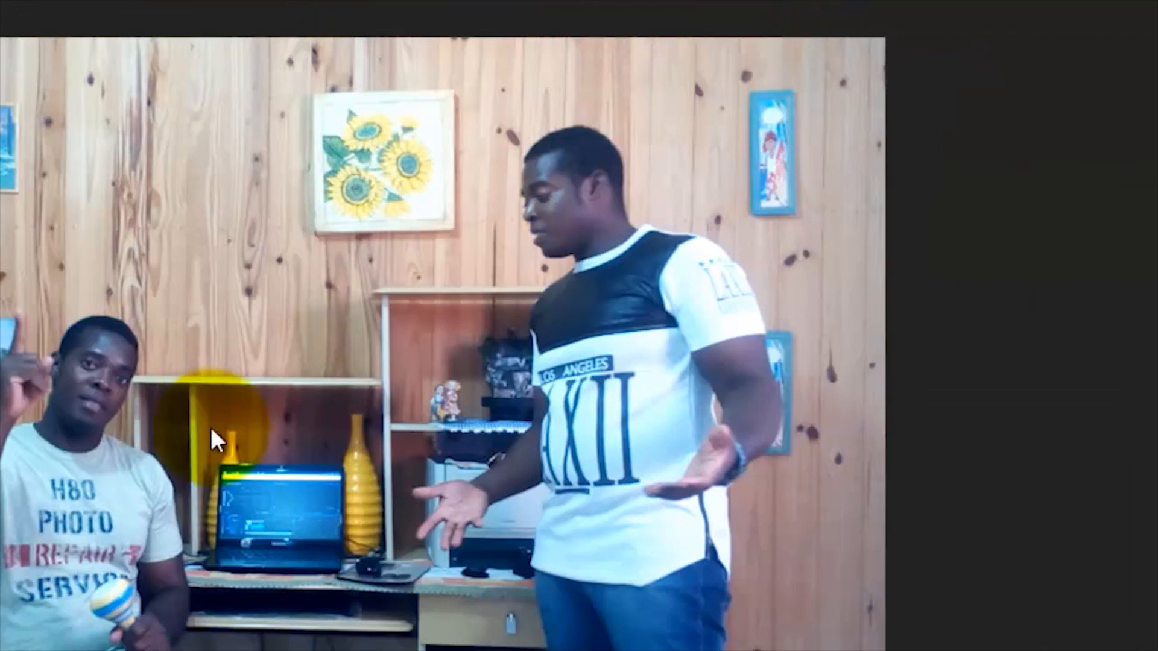